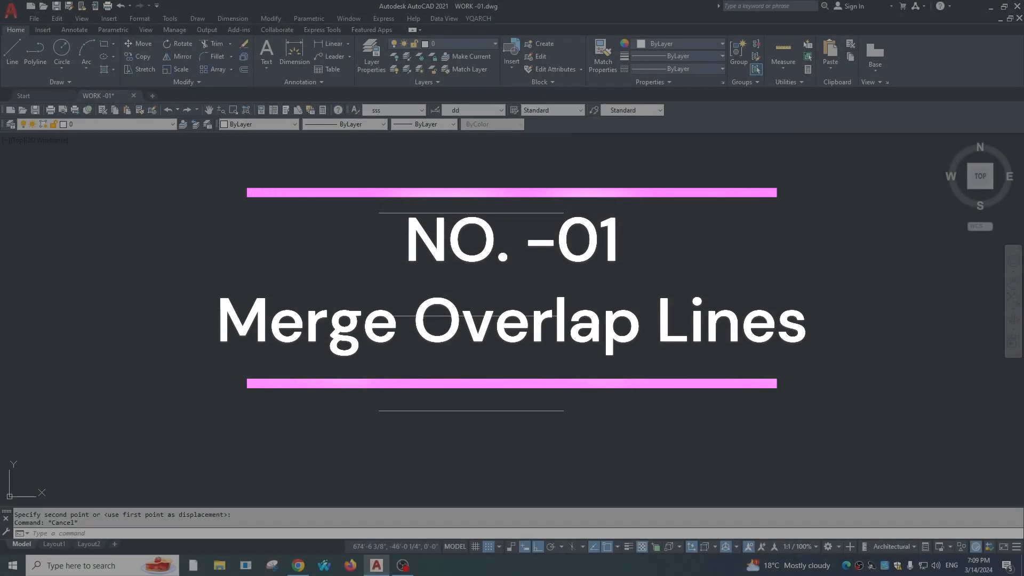
# - Erase overlapping copies of the uppermost horizontal line one at a time, and undo the erasures
pyautogui.write('e')
pyautogui.press('Return')
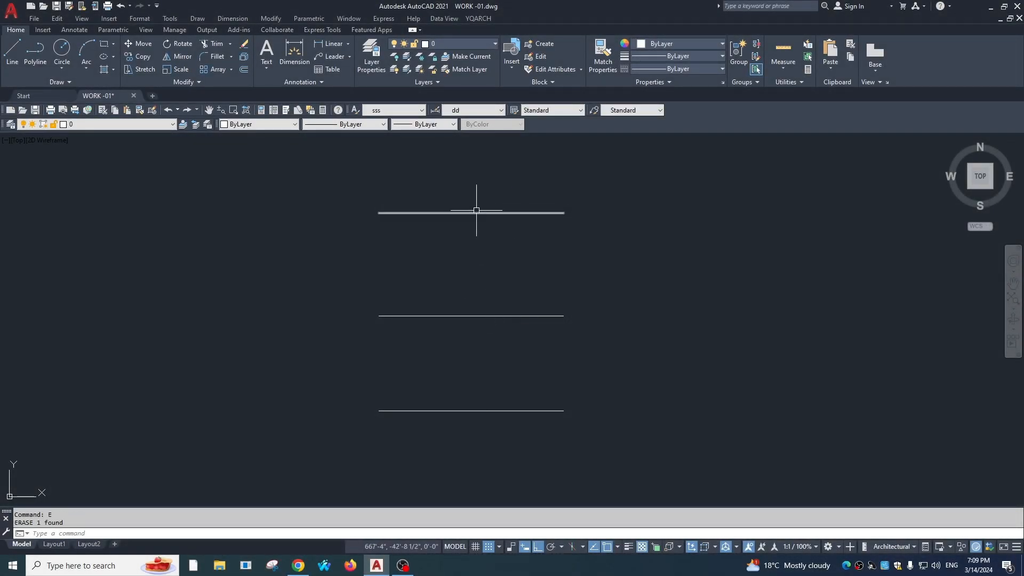
pyautogui.click(476, 210)
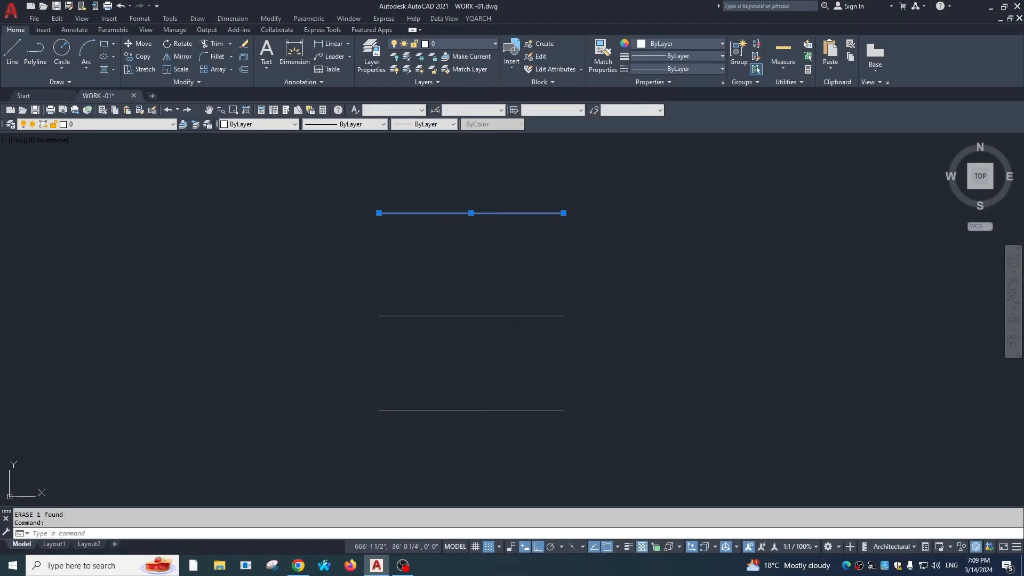
pyautogui.press('Escape')
pyautogui.click(492, 210)
pyautogui.press('Return')
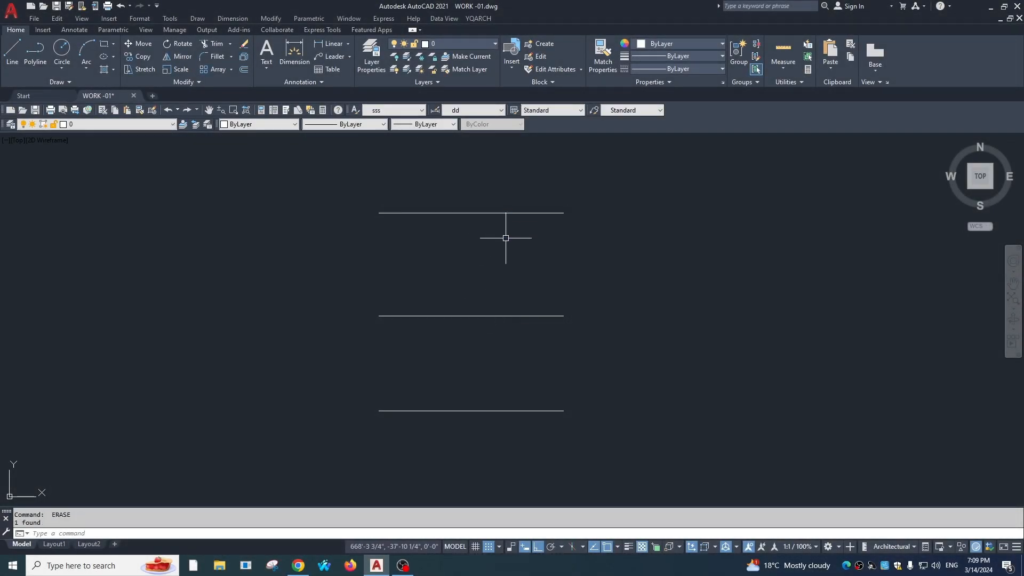
pyautogui.press('Escape')
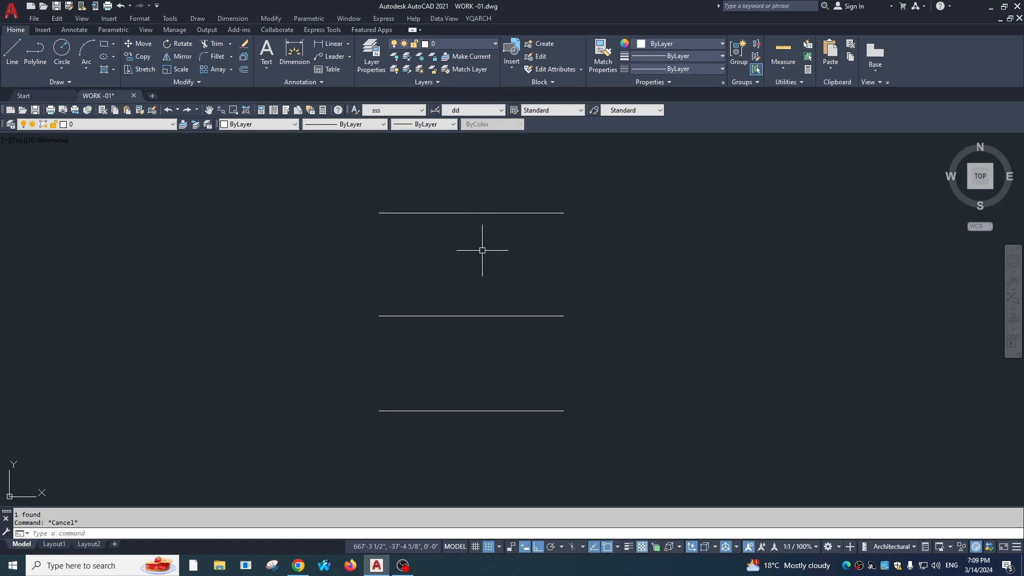
pyautogui.write('u')
pyautogui.press('Return')
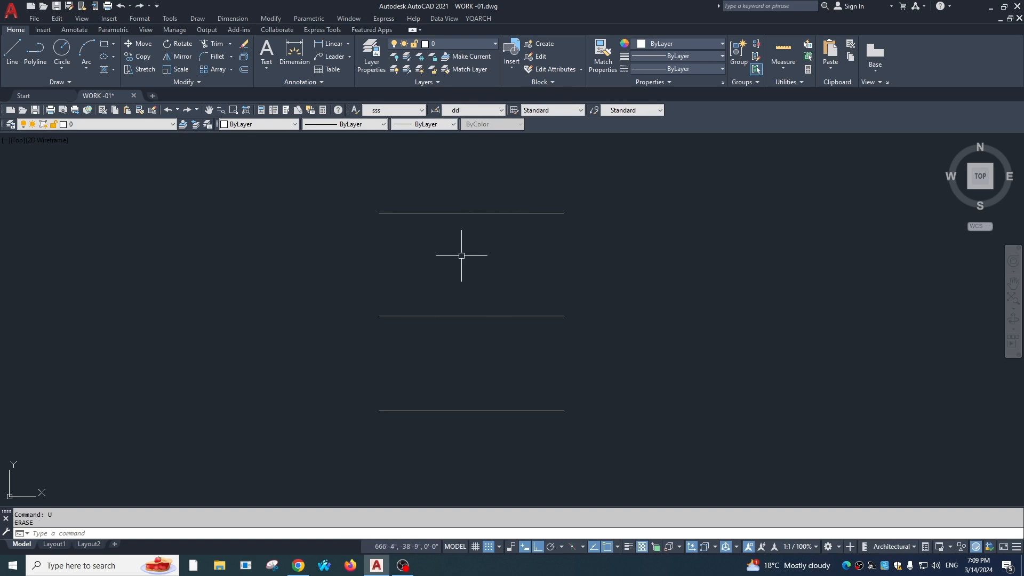
# - Merge the overlapping lines in all three horizontal rows with the LU command
pyautogui.write('lu')
pyautogui.press('Return')
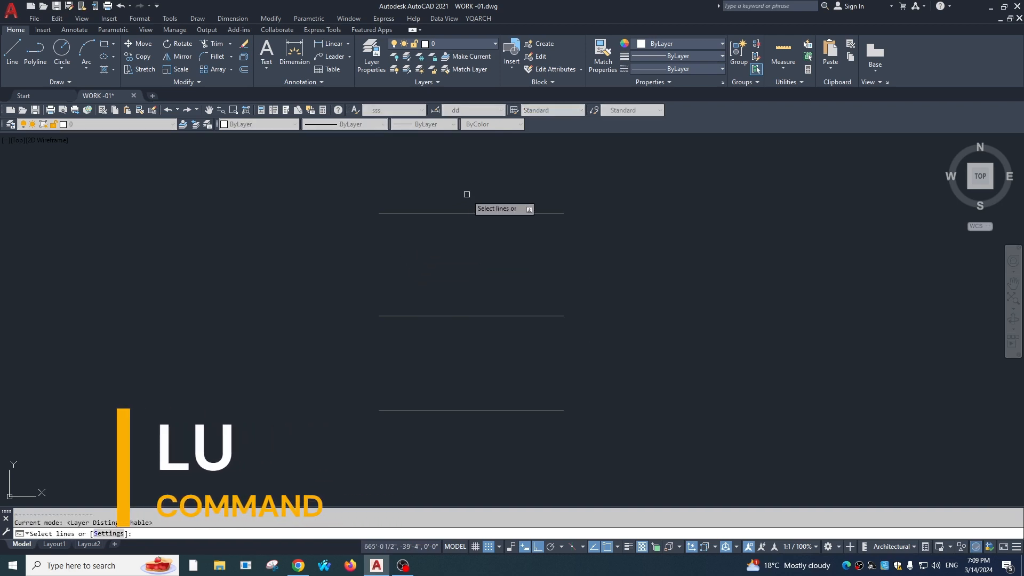
pyautogui.click(469, 194)
pyautogui.click(456, 427)
pyautogui.press('Return')
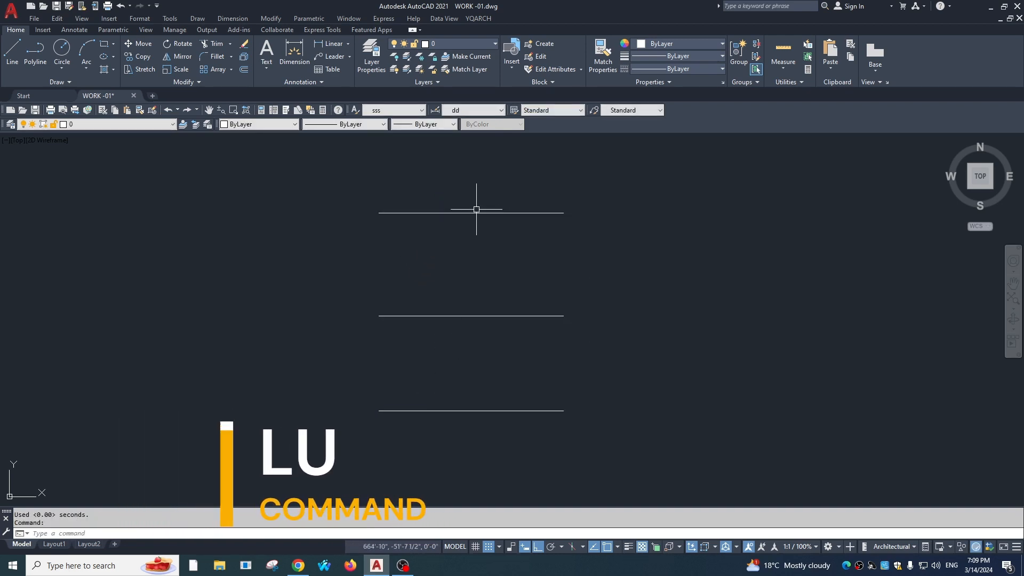
# - Erase the uppermost merged line as a test, and undo back through the LU merge
pyautogui.click(477, 213)
pyautogui.write('e')
pyautogui.press('Return')
pyautogui.write('u')
pyautogui.press('Return')
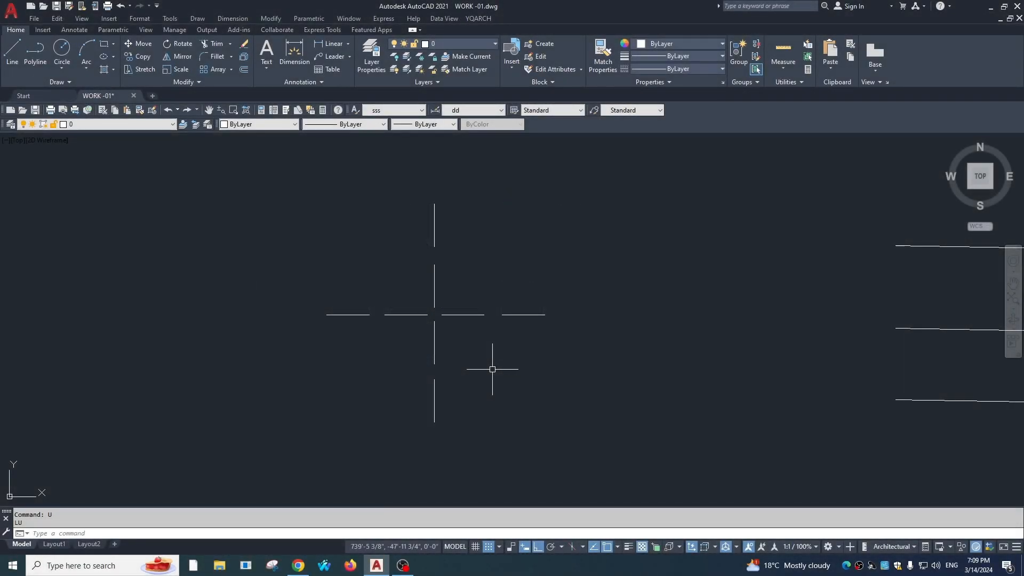
# - Highlight the separate horizontal and vertical segments of the broken cross to examine how it is split, and clear the selection
pyautogui.click(524, 305)
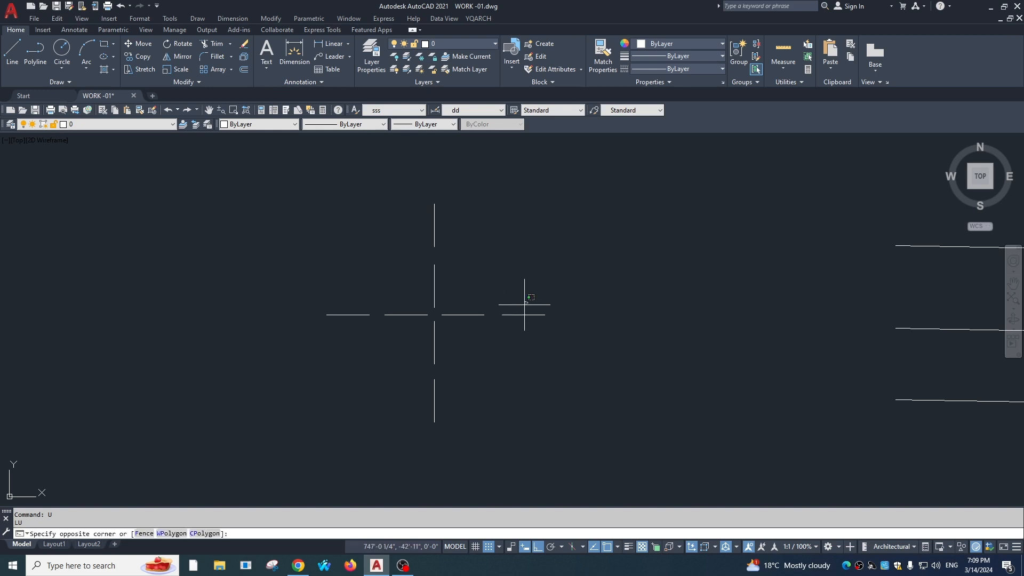
pyautogui.click(482, 348)
pyautogui.click(403, 300)
pyautogui.click(333, 339)
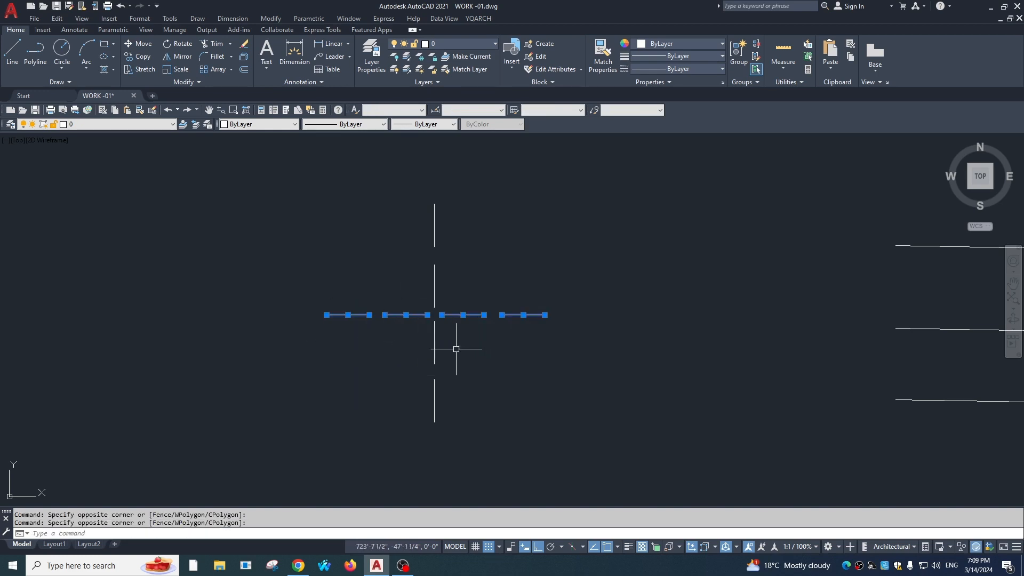
pyautogui.click(443, 238)
pyautogui.click(416, 292)
pyautogui.click(451, 336)
pyautogui.click(428, 368)
pyautogui.click(444, 398)
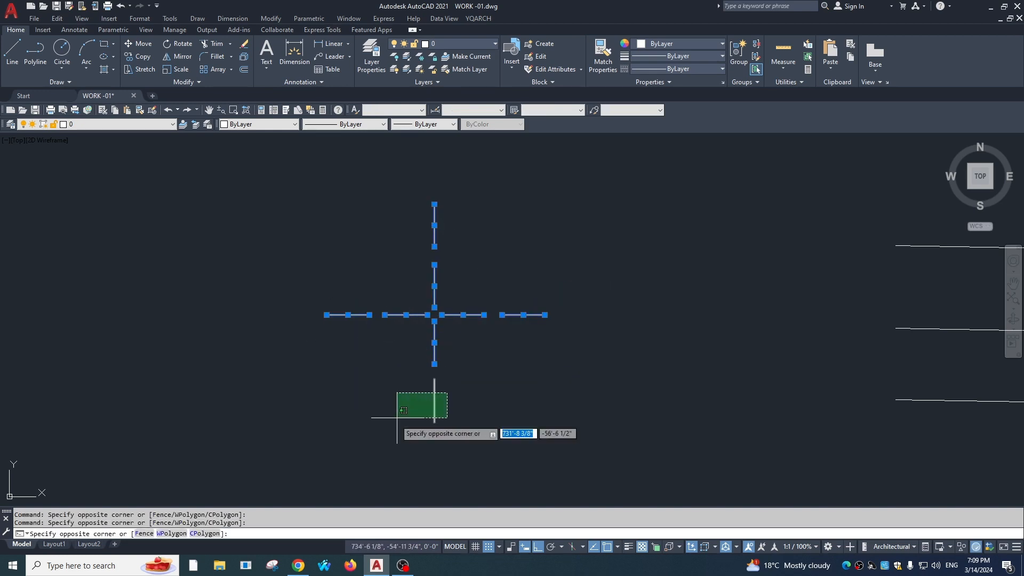
pyautogui.click(398, 418)
pyautogui.press('Escape')
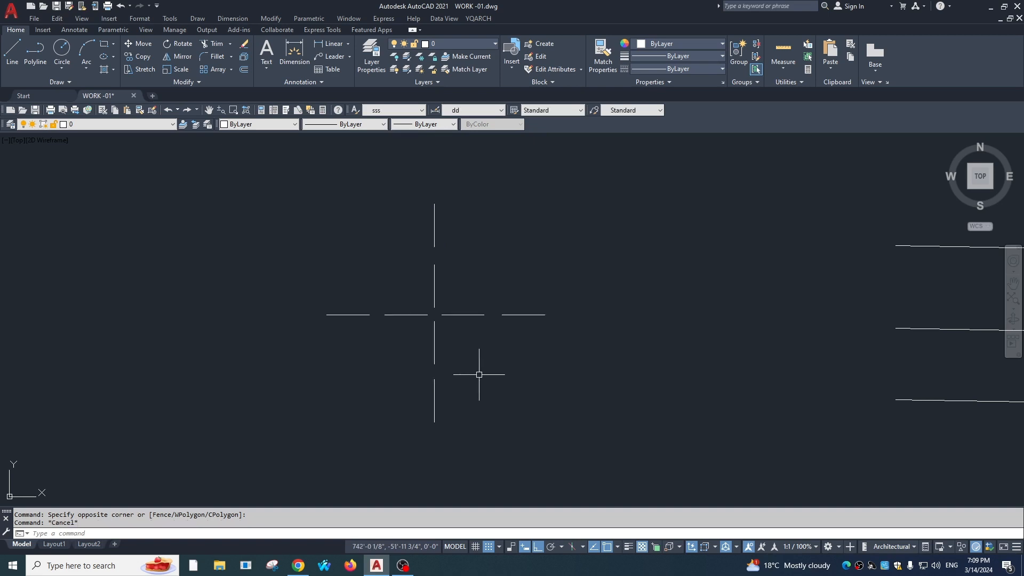
# - Try to connect the segments of the broken cross with the LX command
pyautogui.write('LX')
pyautogui.press('Return')
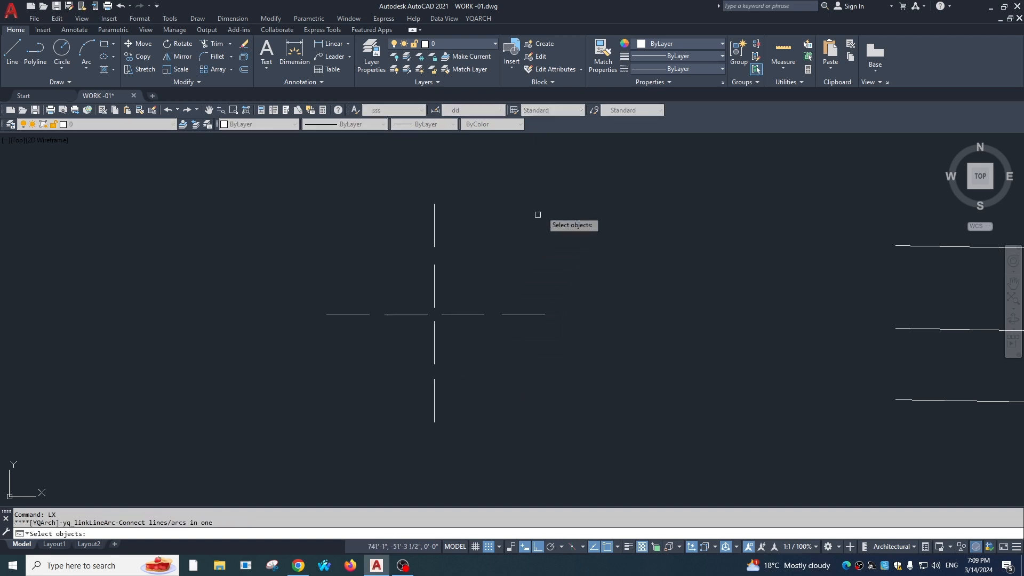
pyautogui.click(538, 214)
pyautogui.click(245, 422)
pyautogui.press('Escape')
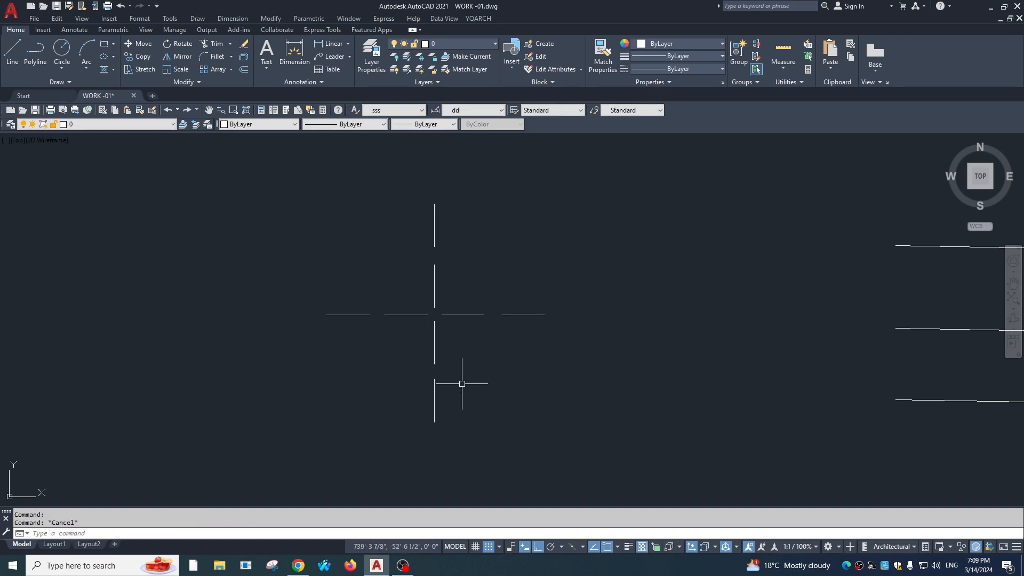
pyautogui.write('j')
pyautogui.press('Return')
pyautogui.click(506, 335)
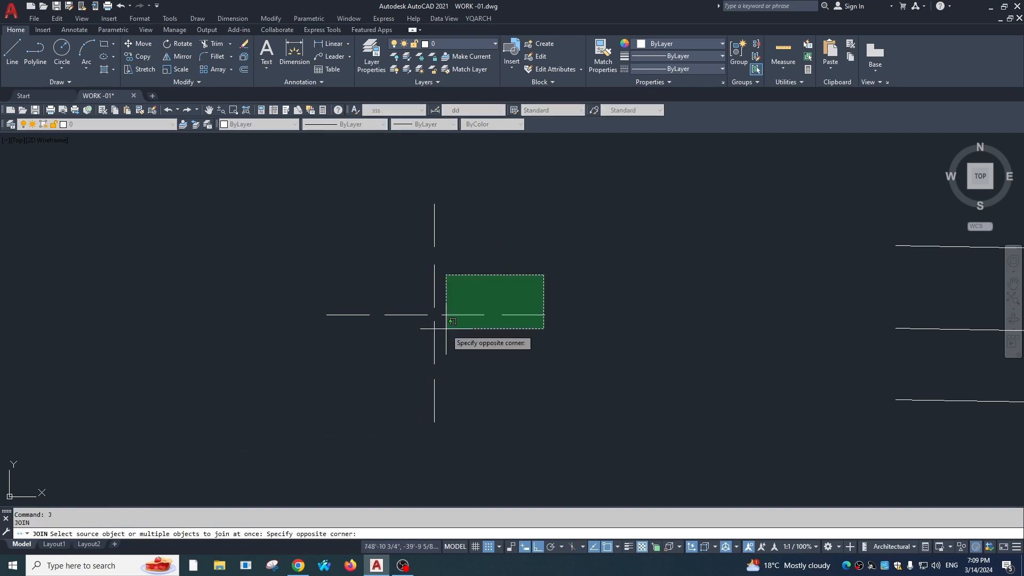
pyautogui.click(416, 312)
pyautogui.press('Escape')
# - Join the four horizontal segments of the cross into one line, and undo the join
pyautogui.click(528, 289)
pyautogui.click(466, 332)
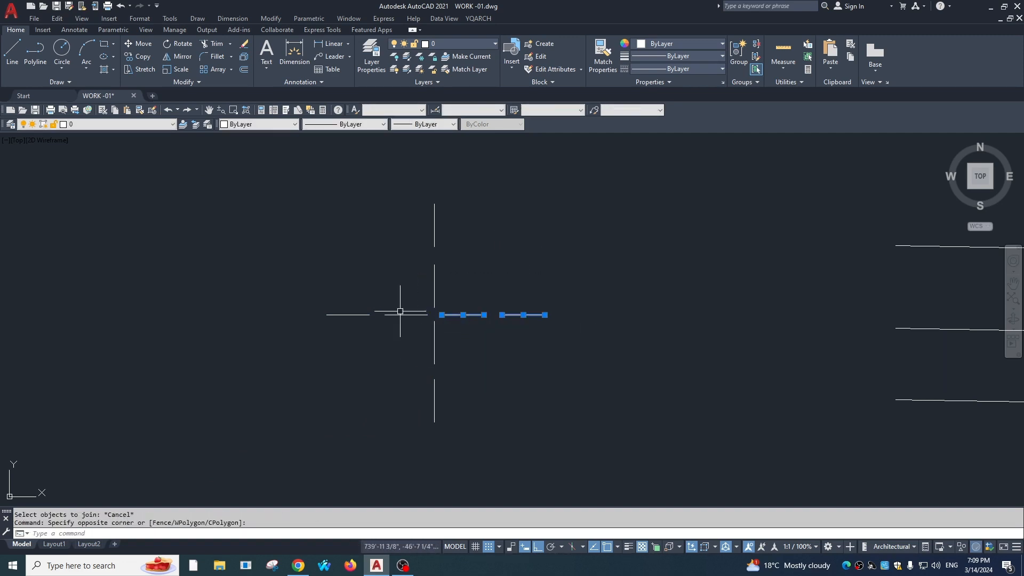
pyautogui.click(410, 290)
pyautogui.click(288, 366)
pyautogui.write('j')
pyautogui.press('Return')
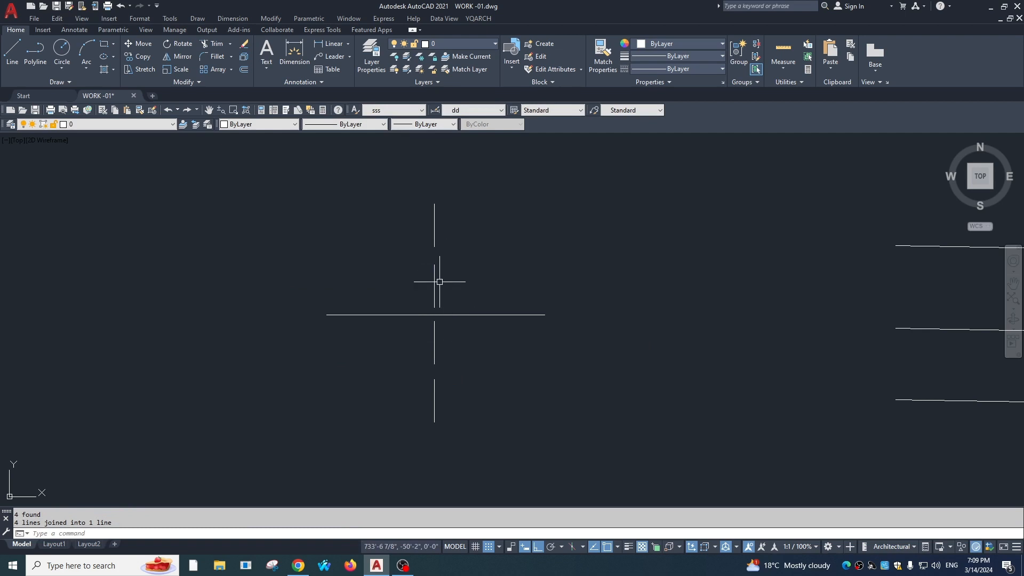
pyautogui.write('u')
pyautogui.press('Return')
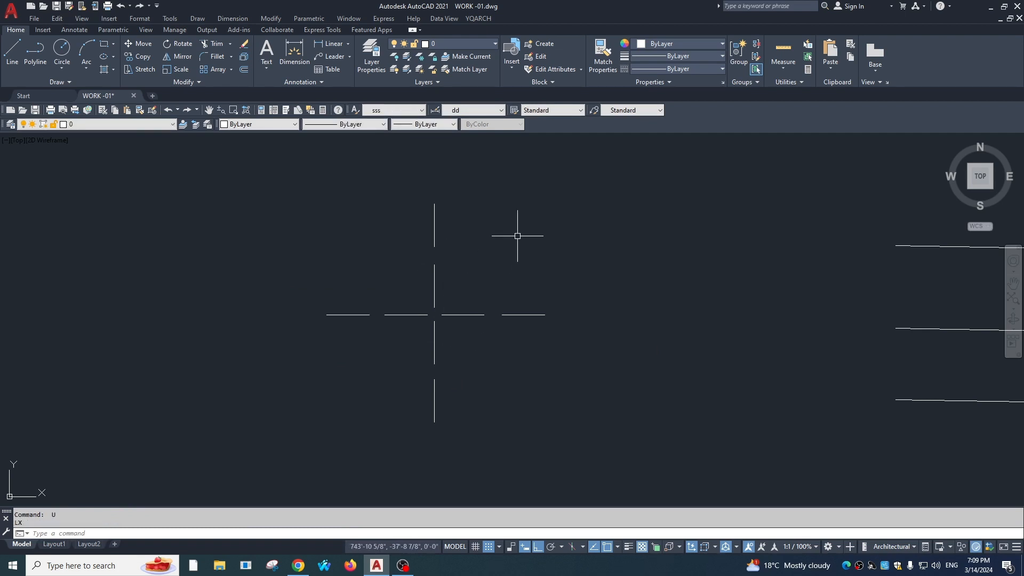
# - Try to join all the horizontal and vertical segments of the cross at once with the Join command
pyautogui.write('j')
pyautogui.press('Return')
pyautogui.click(507, 229)
pyautogui.click(354, 435)
pyautogui.press('Return')
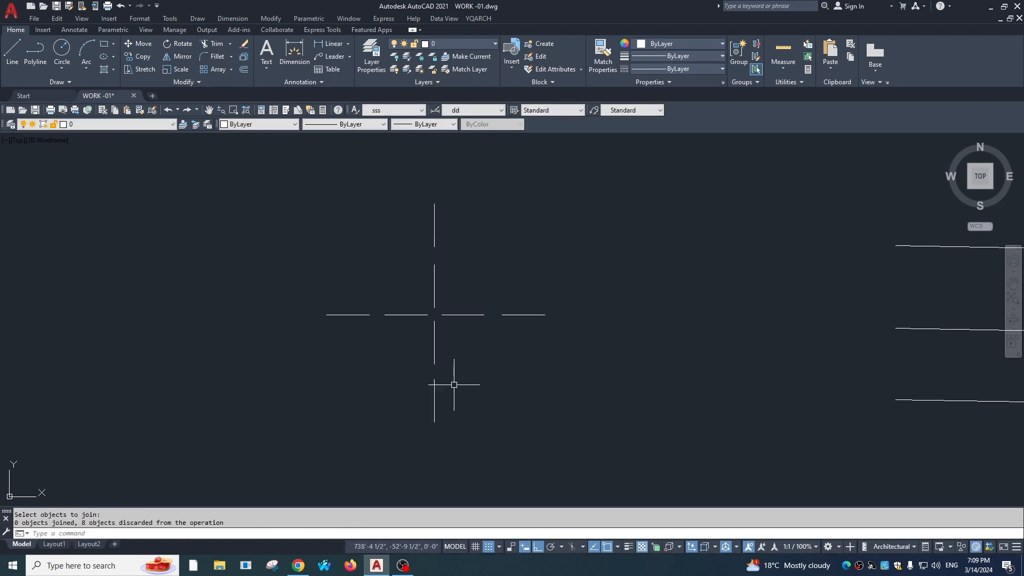
# - Connect all segments of the broken cross into one horizontal and one vertical line with the LX command
pyautogui.write('lx')
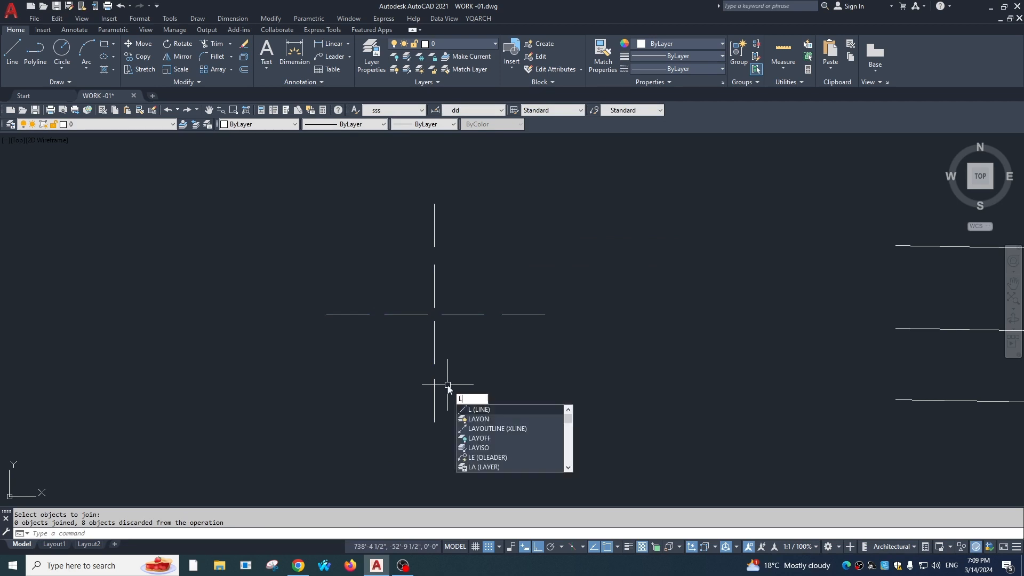
pyautogui.press('Return')
pyautogui.click(549, 206)
pyautogui.click(368, 421)
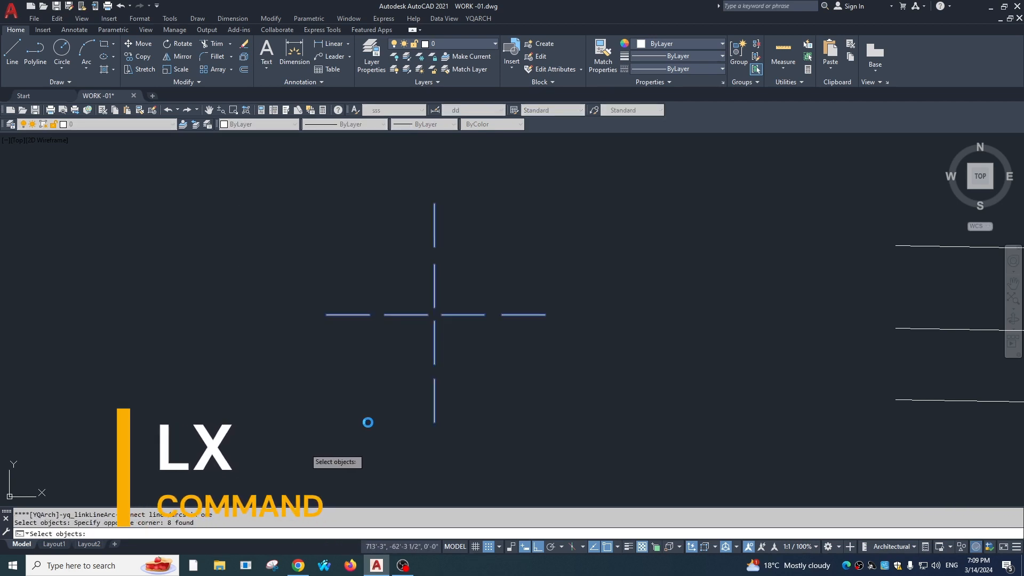
pyautogui.press('Return')
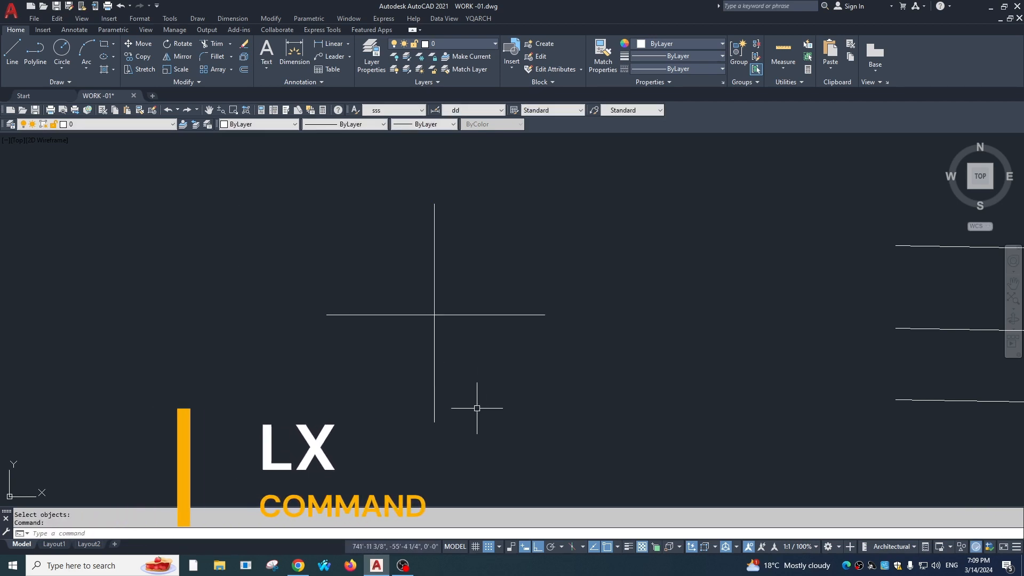
# - Draw a three-point arc, open towards the lower right, in the empty area above and to the left of the cross
pyautogui.scroll(-2, 491, 371)
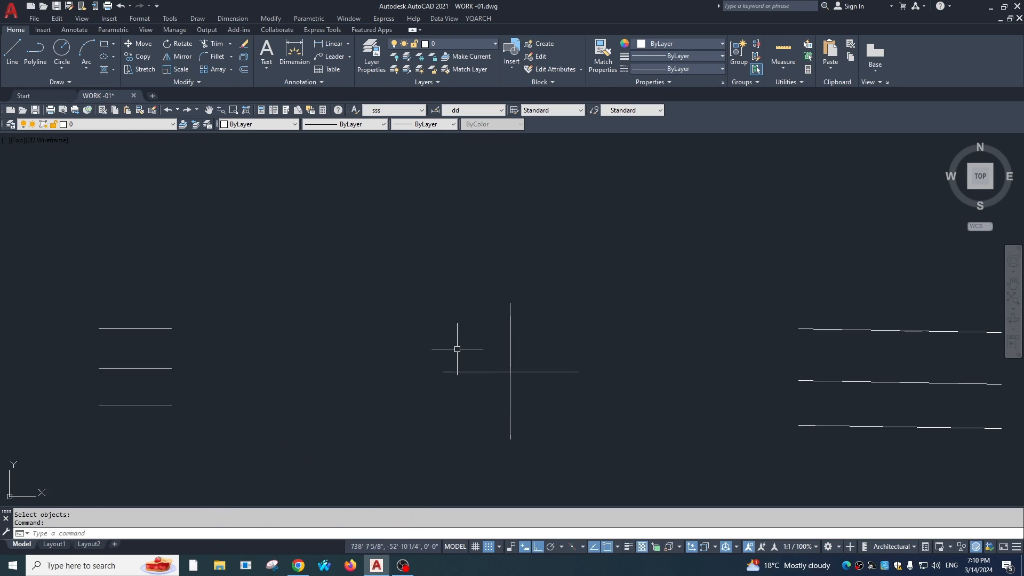
pyautogui.write('a')
pyautogui.press('Return')
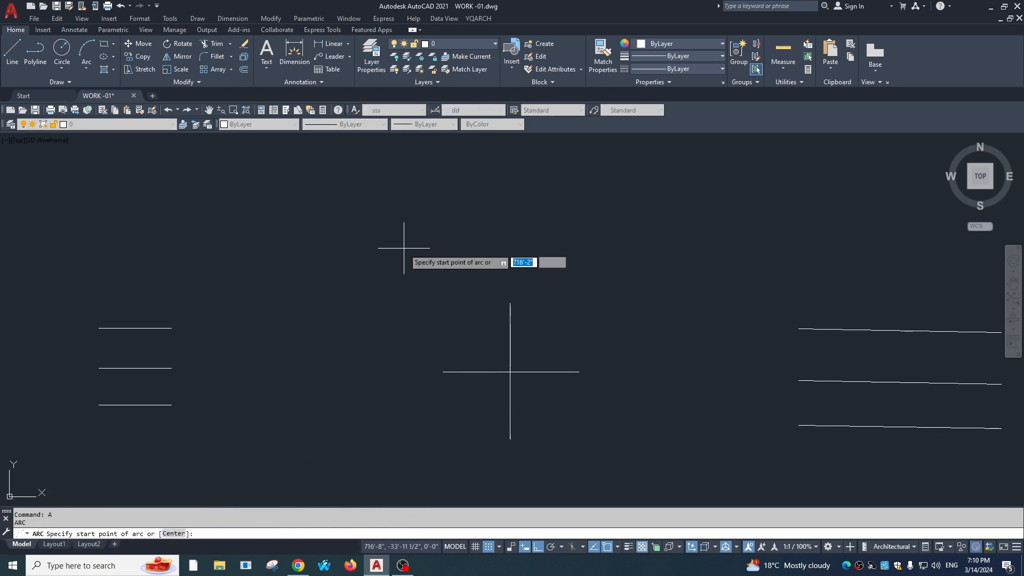
pyautogui.click(377, 248)
pyautogui.click(361, 283)
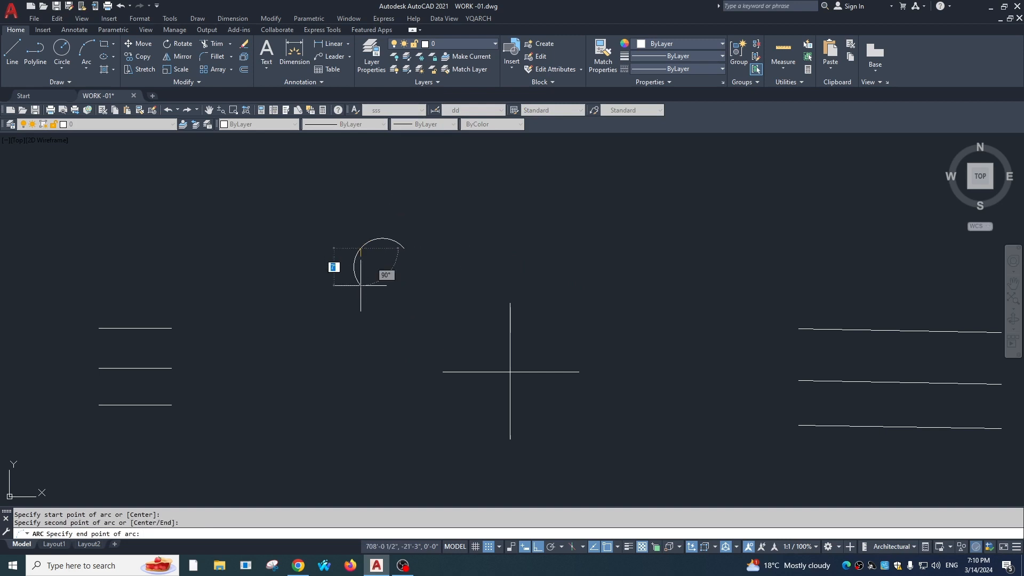
pyautogui.click(372, 318)
# - Break the arc with three small gaps to split it into four separate segments
pyautogui.write('br')
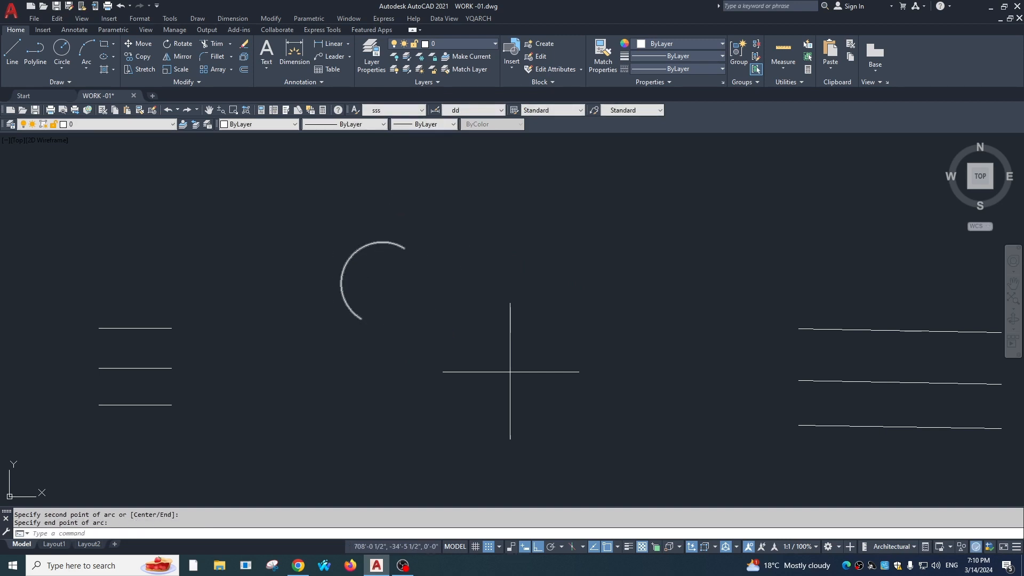
pyautogui.press('Return')
pyautogui.click(384, 243)
pyautogui.click(373, 244)
pyautogui.press('Return')
pyautogui.click(353, 258)
pyautogui.click(345, 266)
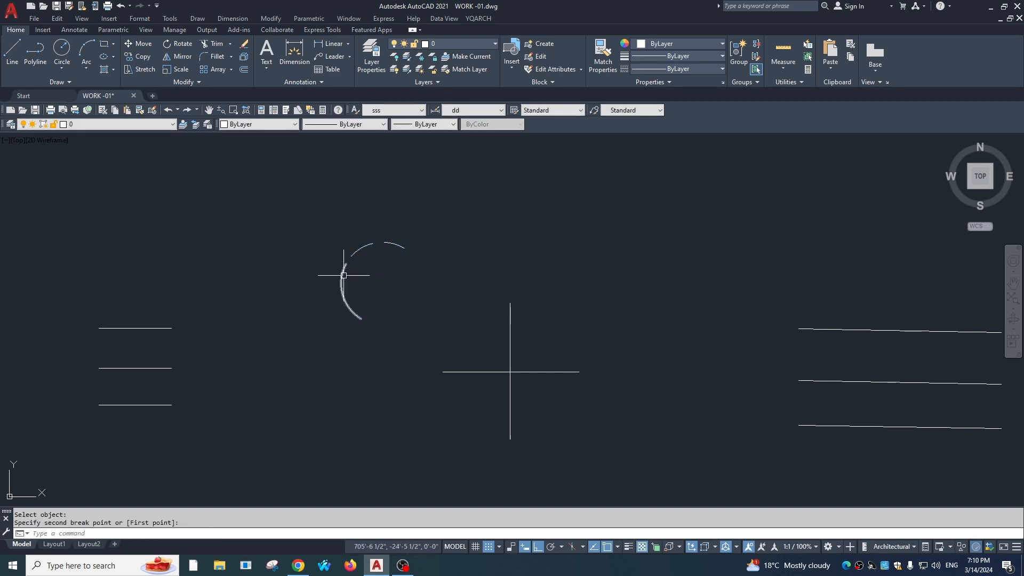
pyautogui.press('Return')
pyautogui.click(341, 286)
pyautogui.click(344, 299)
pyautogui.press('Return')
pyautogui.scroll(6, 335, 270)
pyautogui.moveTo(352, 269); pyautogui.dragTo(356, 320, button='middle')
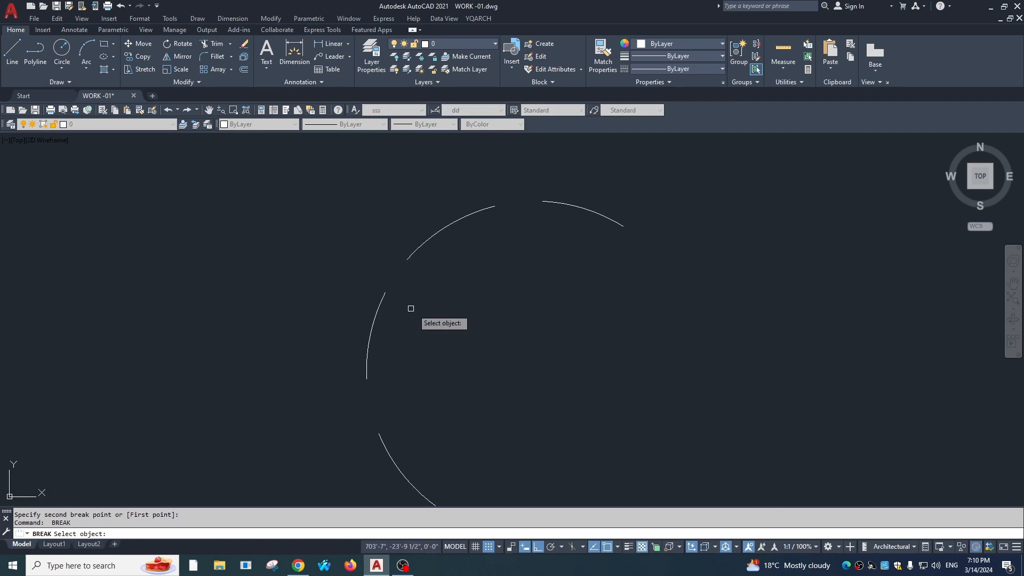
pyautogui.press('Escape')
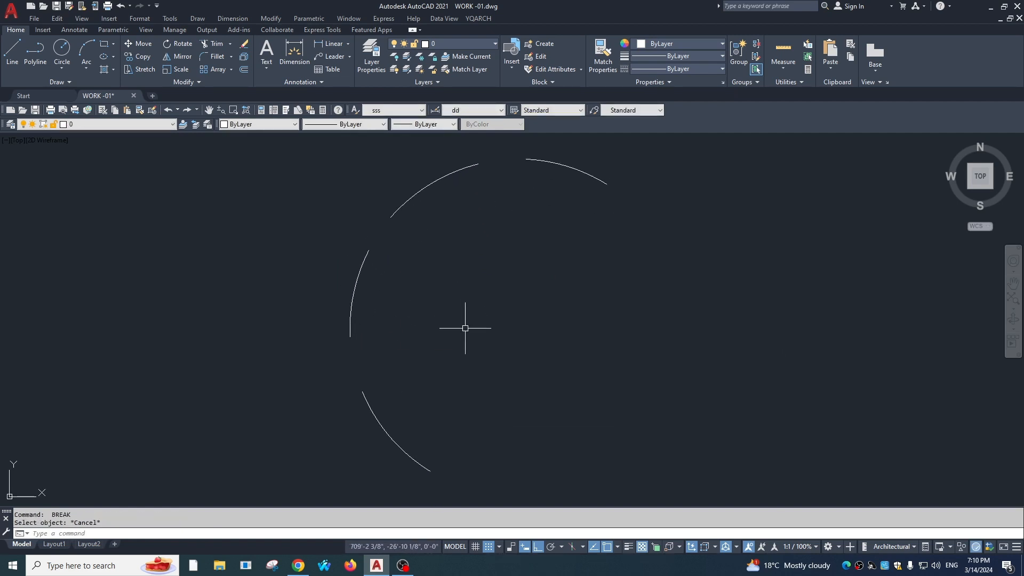
# - Connect the four arc segments into a single continuous arc with the LX command
pyautogui.write('j')
pyautogui.press('Return')
pyautogui.click(682, 159)
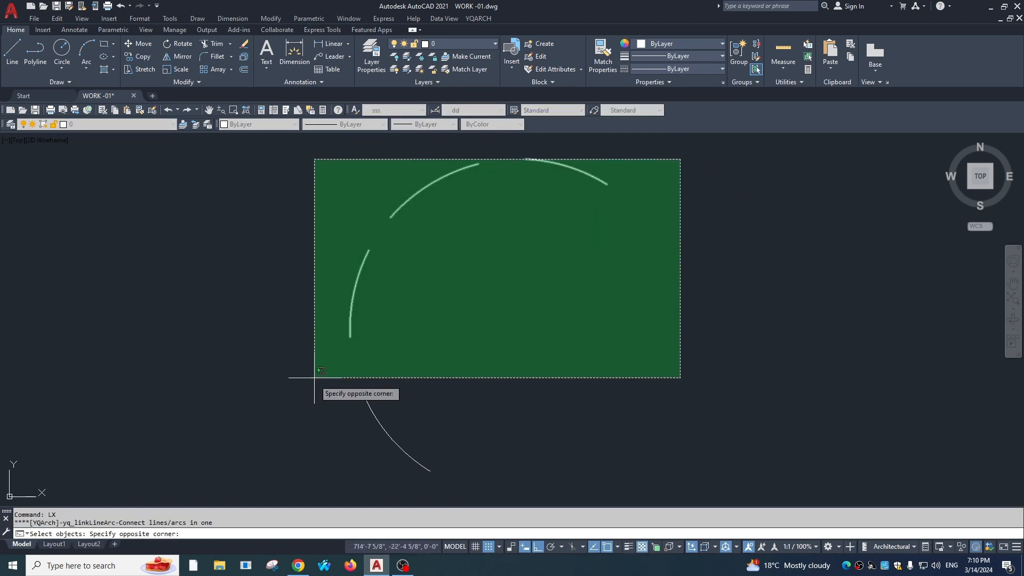
pyautogui.click(284, 437)
pyautogui.press('Return')
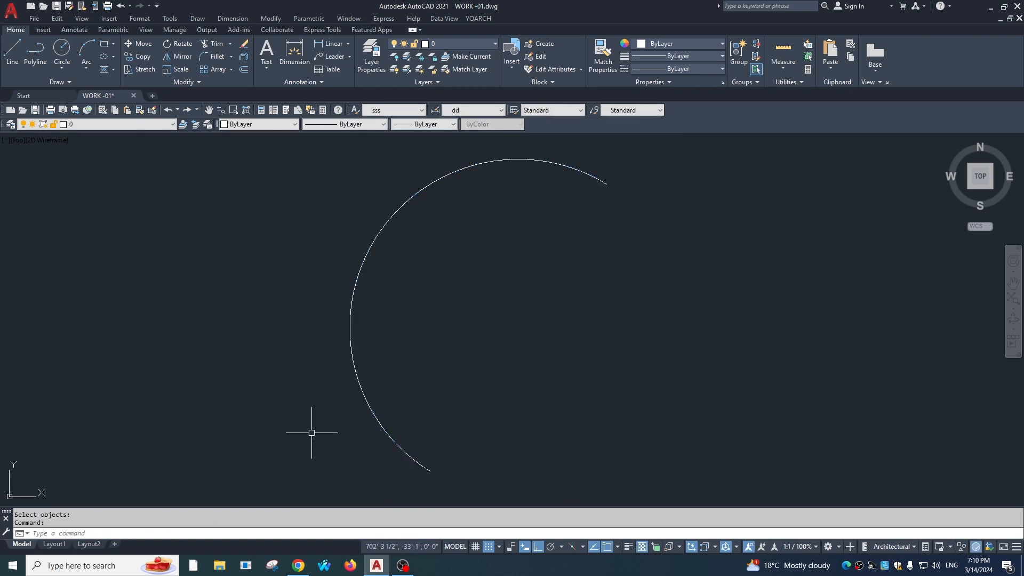
# - Straighten the three slightly sloping lines to horizontal with the XGZ oblique correction command
pyautogui.scroll(-5, 312, 433)
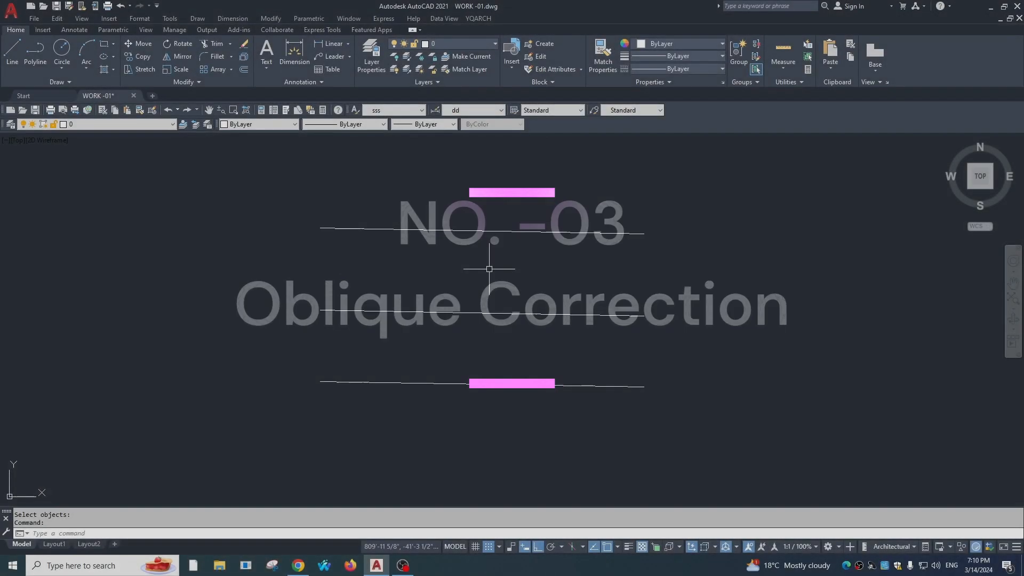
pyautogui.moveTo(499, 319); pyautogui.dragTo(495, 289, button='middle')
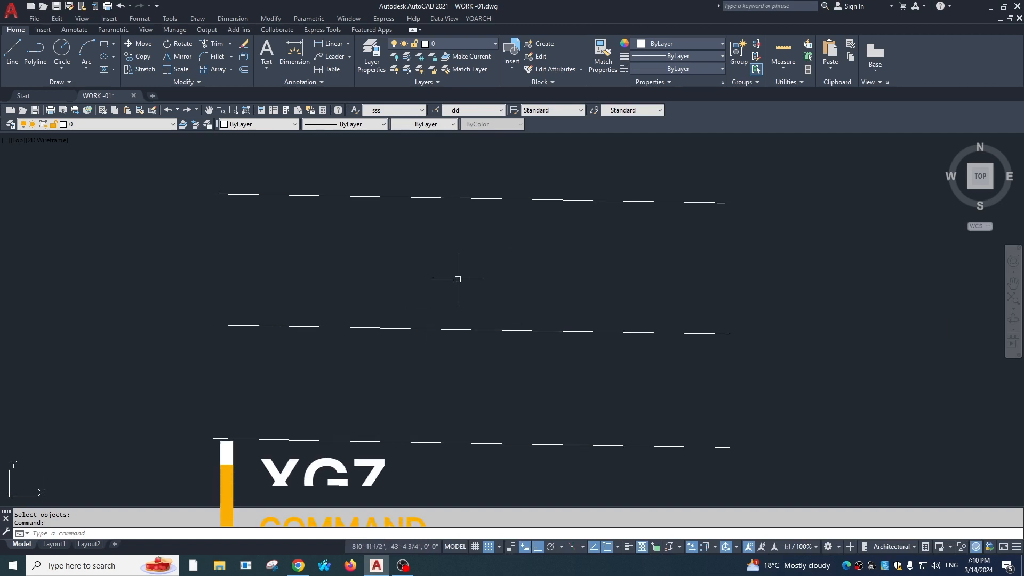
pyautogui.write('xh')
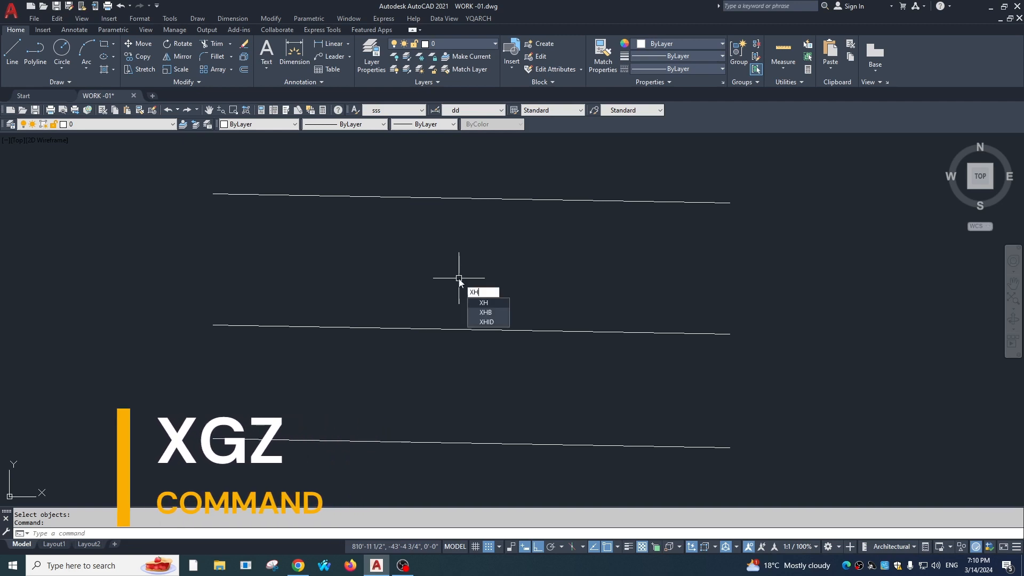
pyautogui.write('gz')
pyautogui.press('Return')
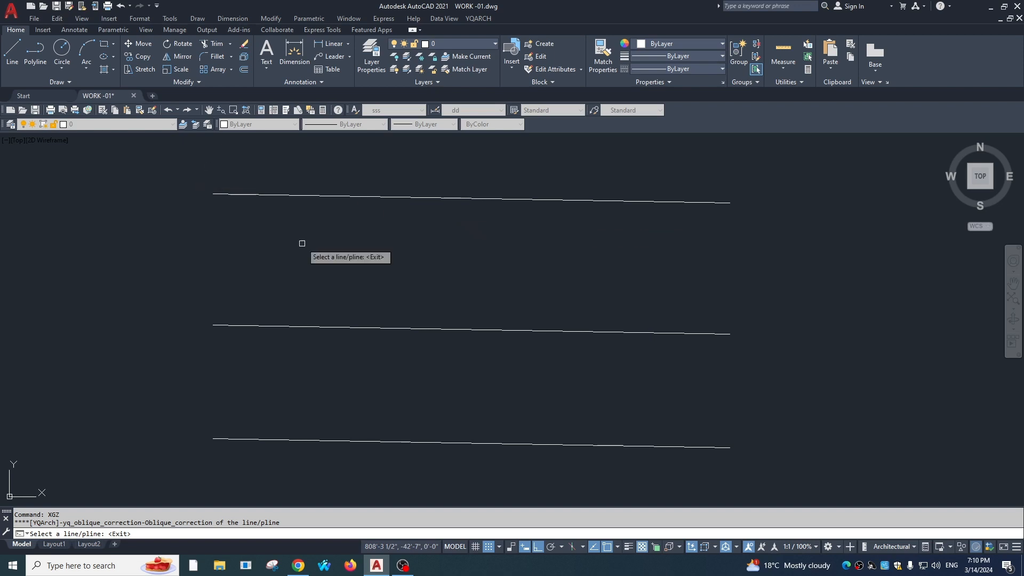
pyautogui.click(217, 194)
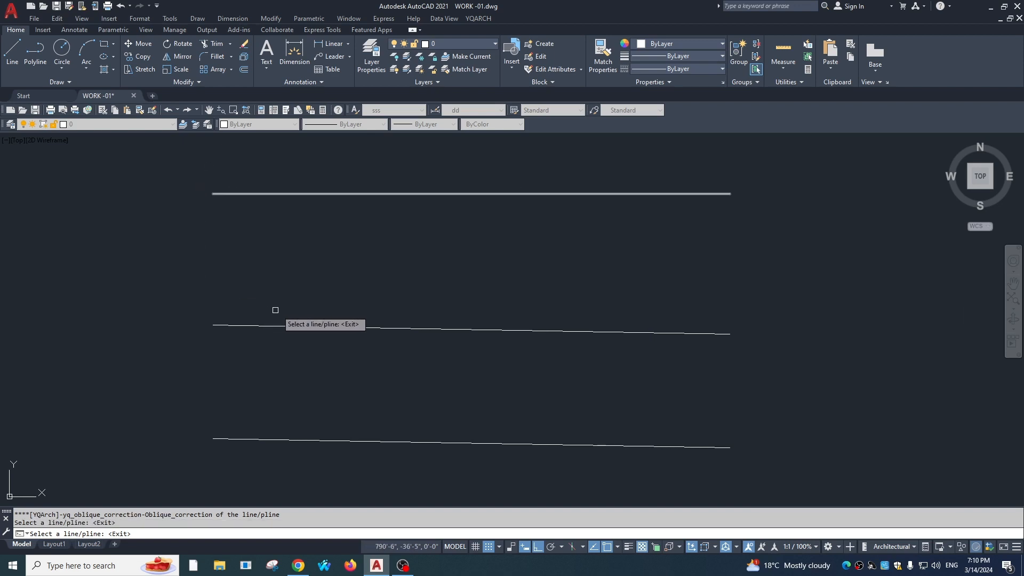
pyautogui.click(726, 335)
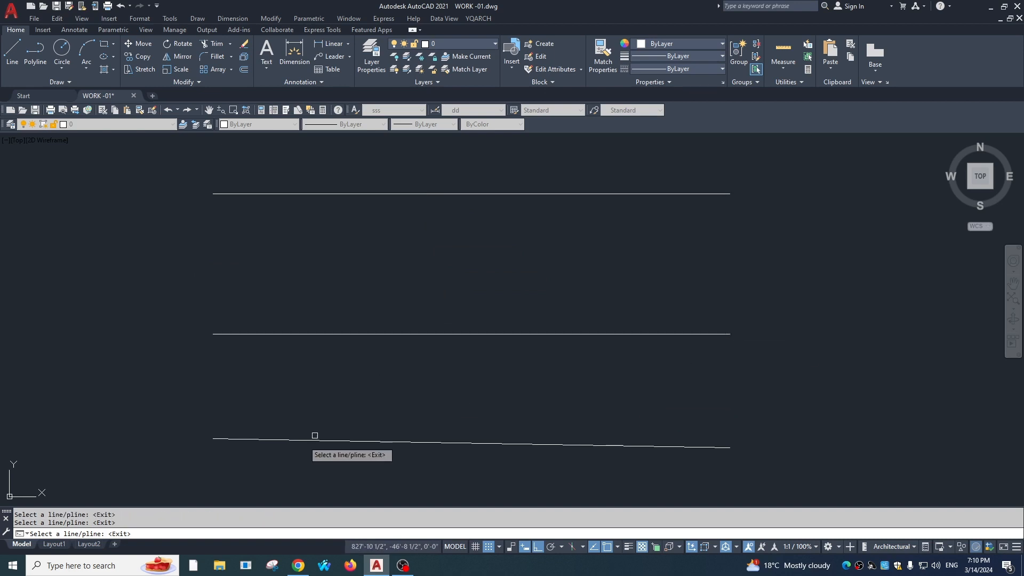
pyautogui.click(215, 440)
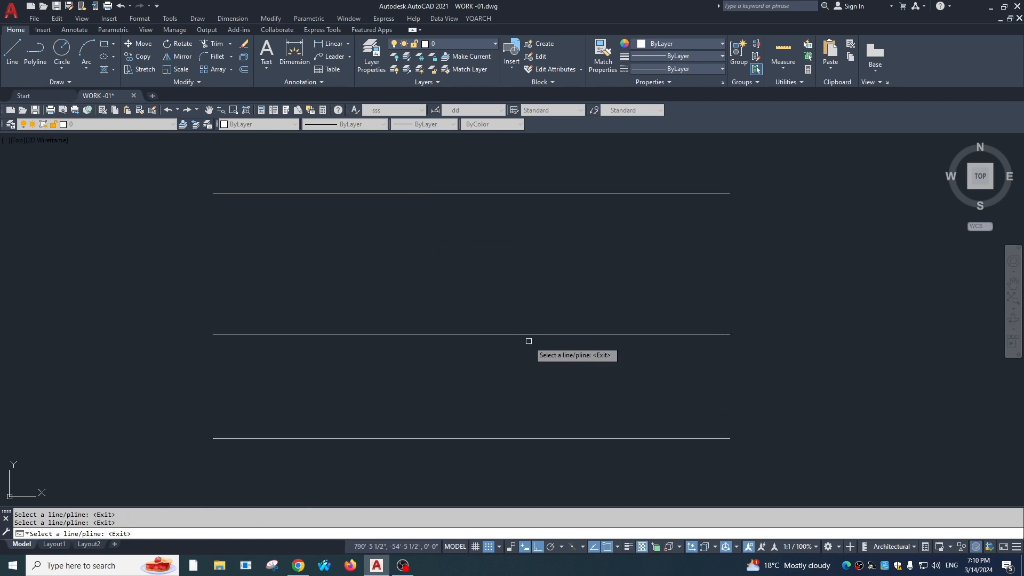
pyautogui.press('Escape')
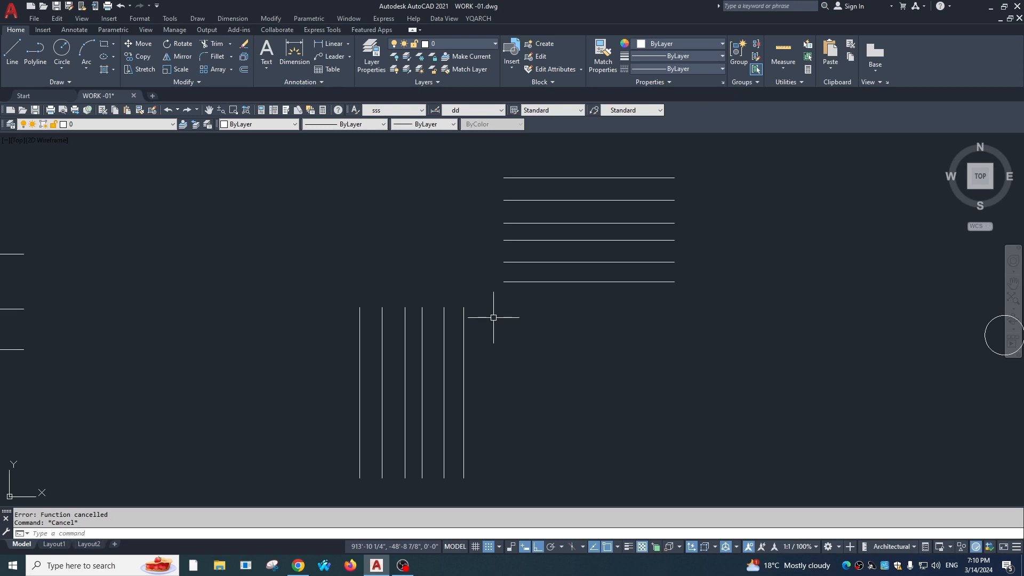
# - Join the lowest horizontal line and the nearest vertical line into a sharp corner with the Fillet command
pyautogui.scroll(-2, 504, 314)
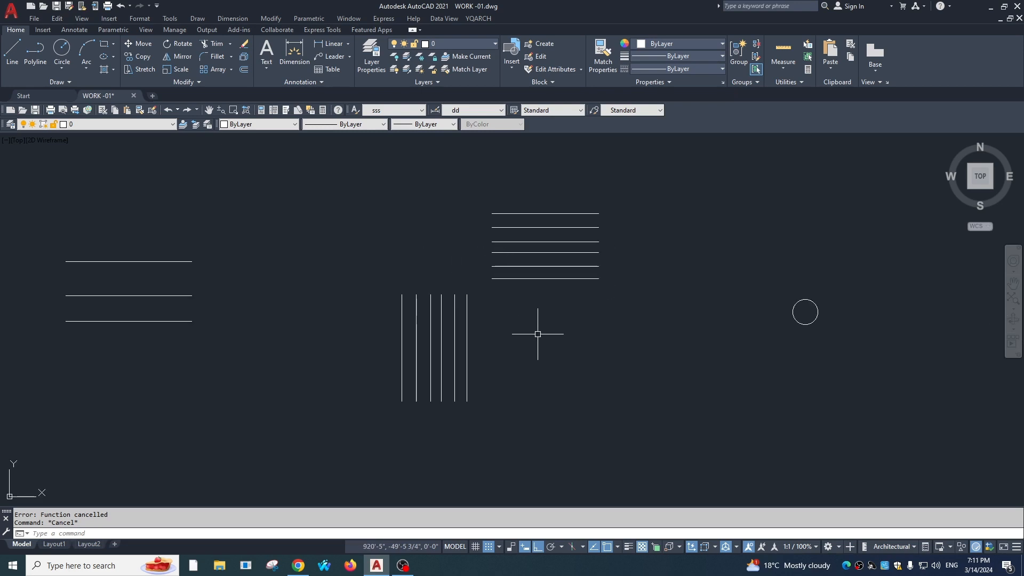
pyautogui.write('f')
pyautogui.press('Return')
pyautogui.click(510, 275)
pyautogui.click(464, 301)
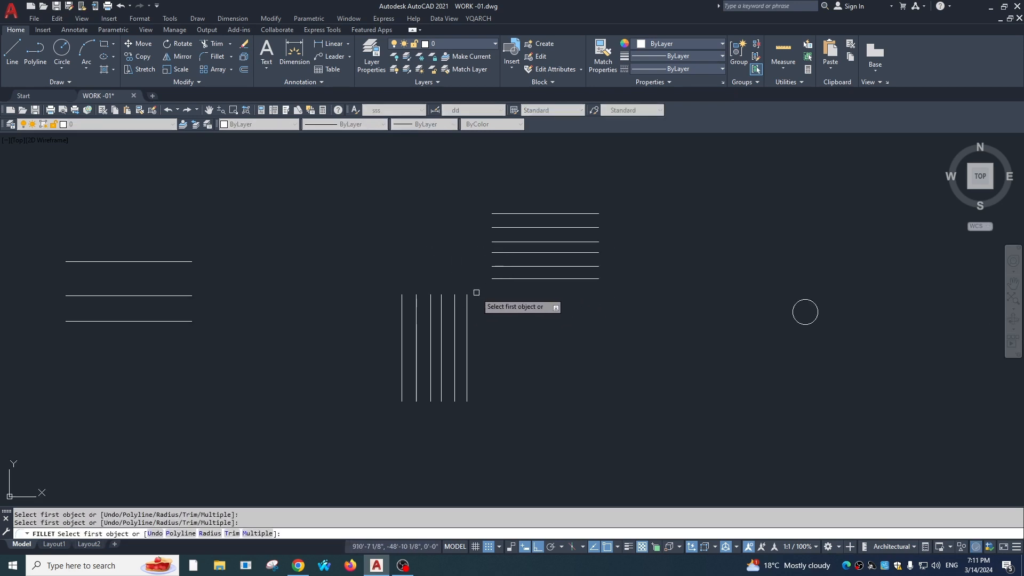
pyautogui.click(495, 279)
pyautogui.click(468, 315)
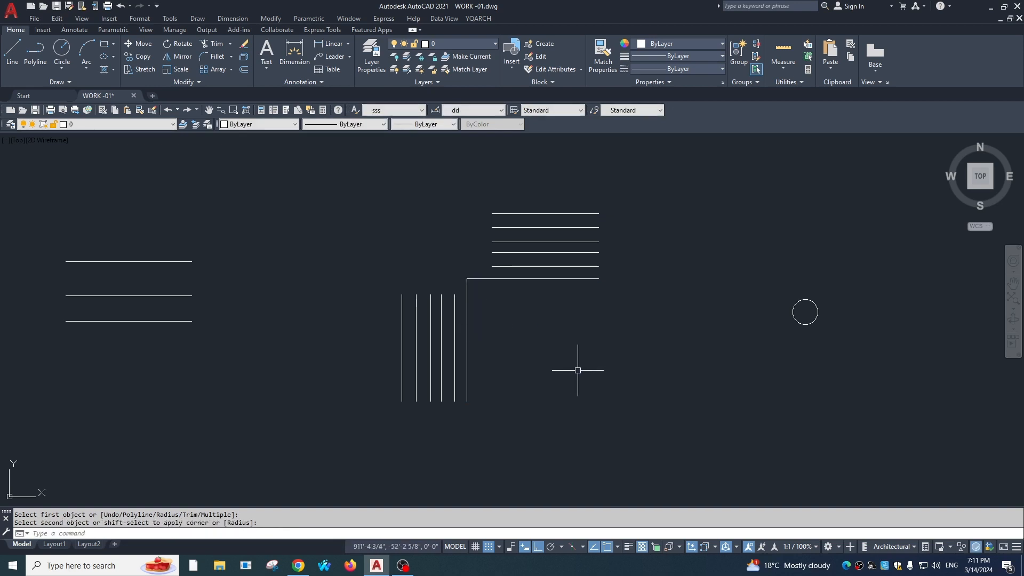
# - Connect the whole group of horizontal lines to the group of vertical lines at matching corners with the FX command
pyautogui.scroll(2, 489, 290)
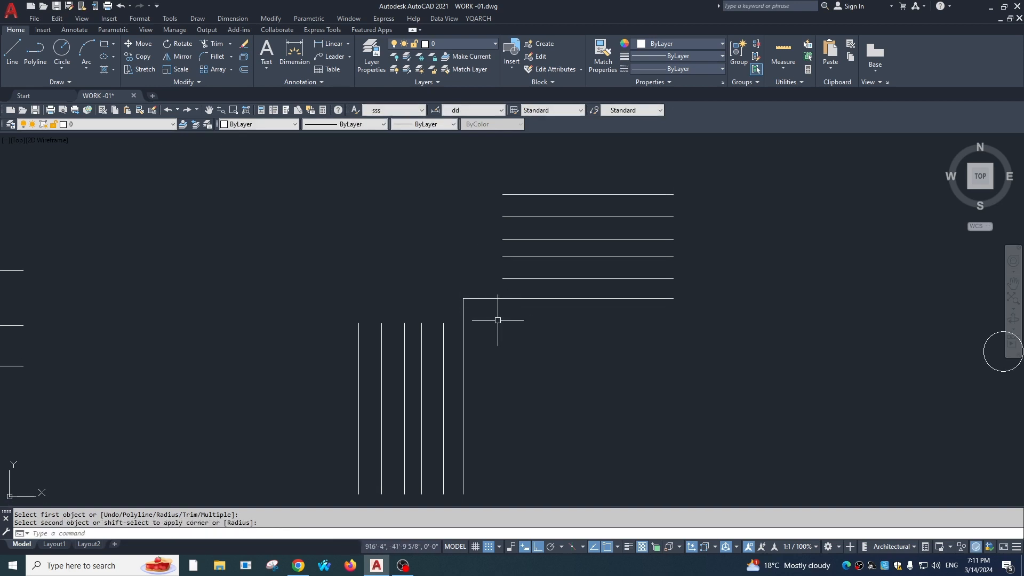
pyautogui.write('fx')
pyautogui.press('Return')
pyautogui.click(578, 177)
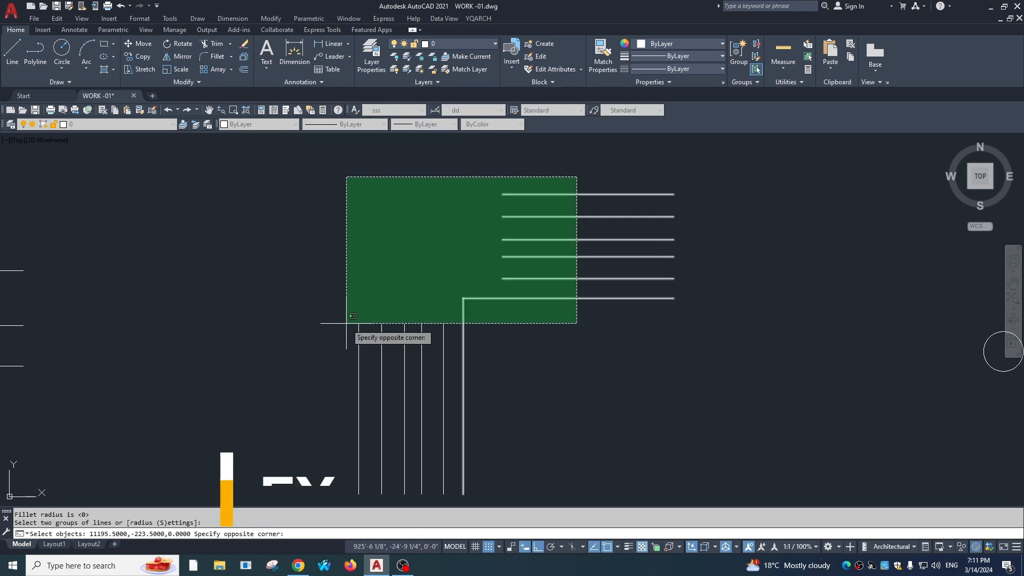
pyautogui.click(308, 389)
pyautogui.press('Return')
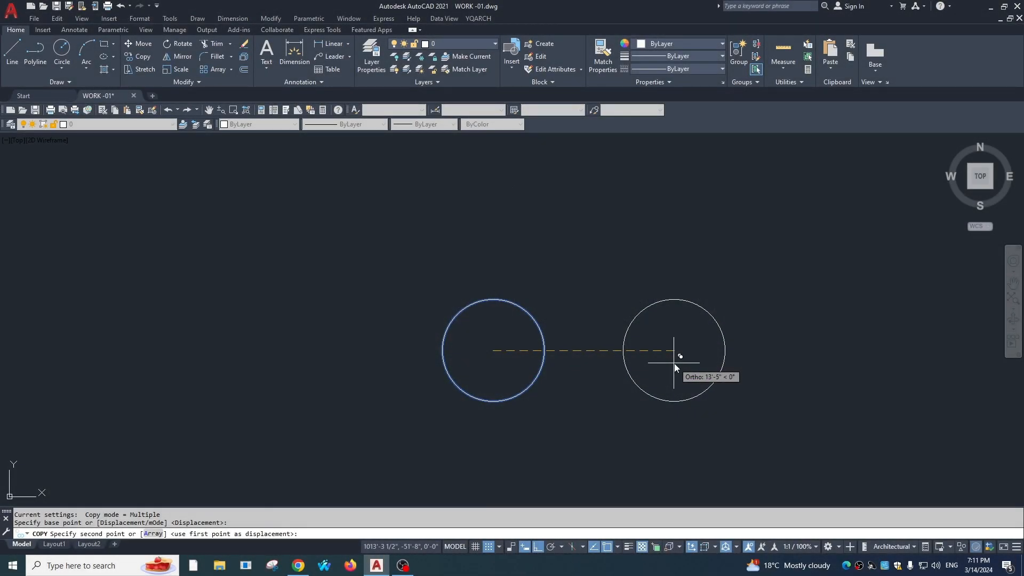
# - Copy the circle horizontally to the right at a distance of 5' with the Copy command
pyautogui.write("5'")
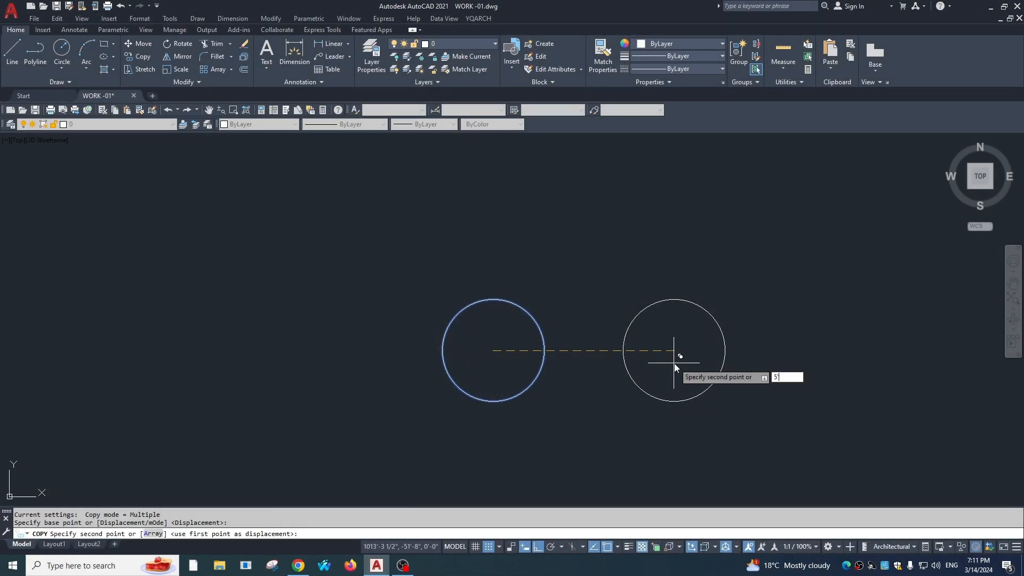
pyautogui.press('Return')
pyautogui.scroll(-2, 693, 387)
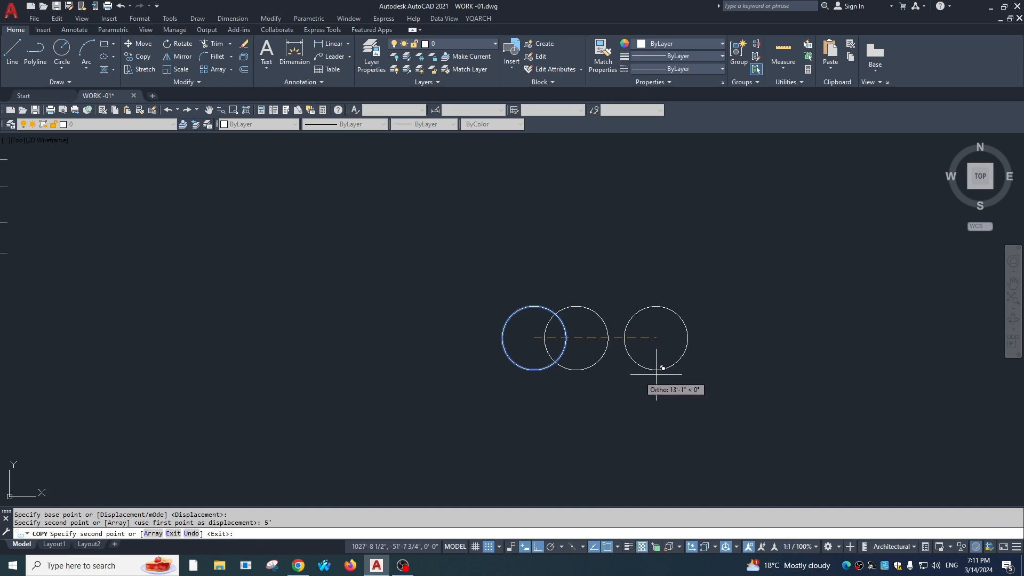
pyautogui.press('Escape')
pyautogui.press('Escape')
# - Erase the copied circle, keeping only the original
pyautogui.click(598, 339)
pyautogui.click(591, 367)
pyautogui.write('E')
pyautogui.press('Return')
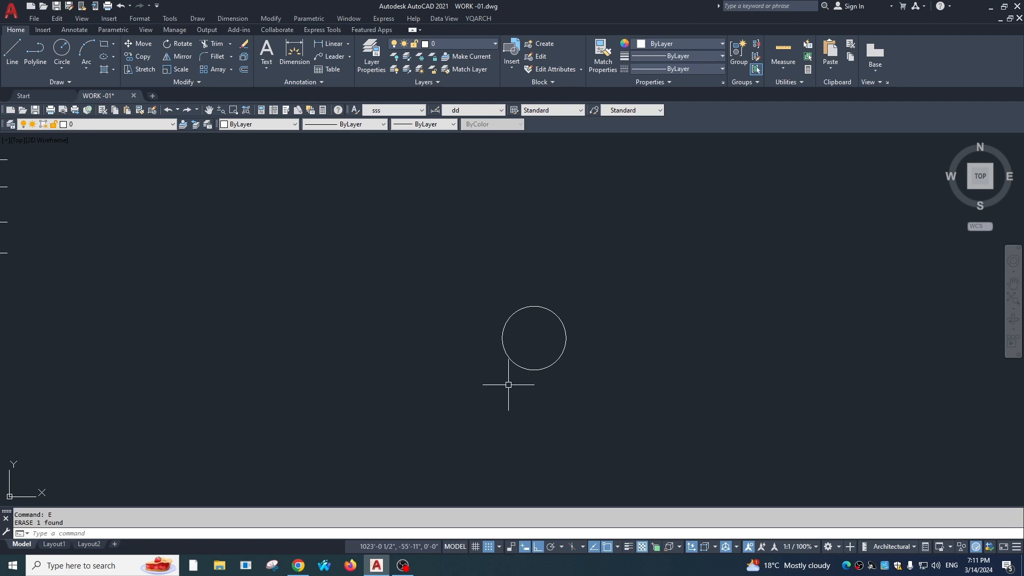
# - Copy the circle dynamically to the right at 5' spacing with the CV command, making a row of about 22 copies
pyautogui.write('CV')
pyautogui.press('Return')
pyautogui.click(540, 343)
pyautogui.click(531, 363)
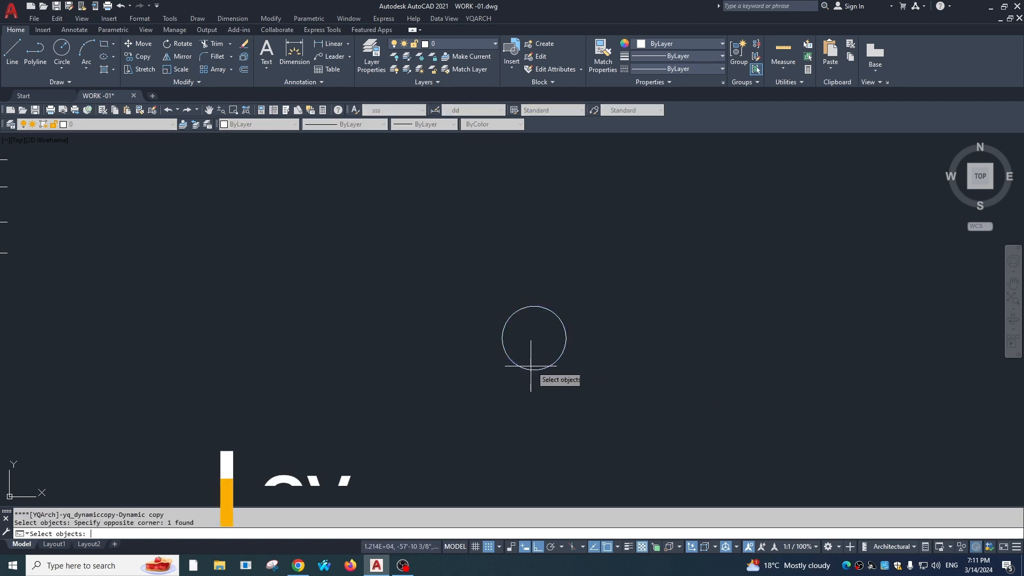
pyautogui.press('Return')
pyautogui.click(534, 338)
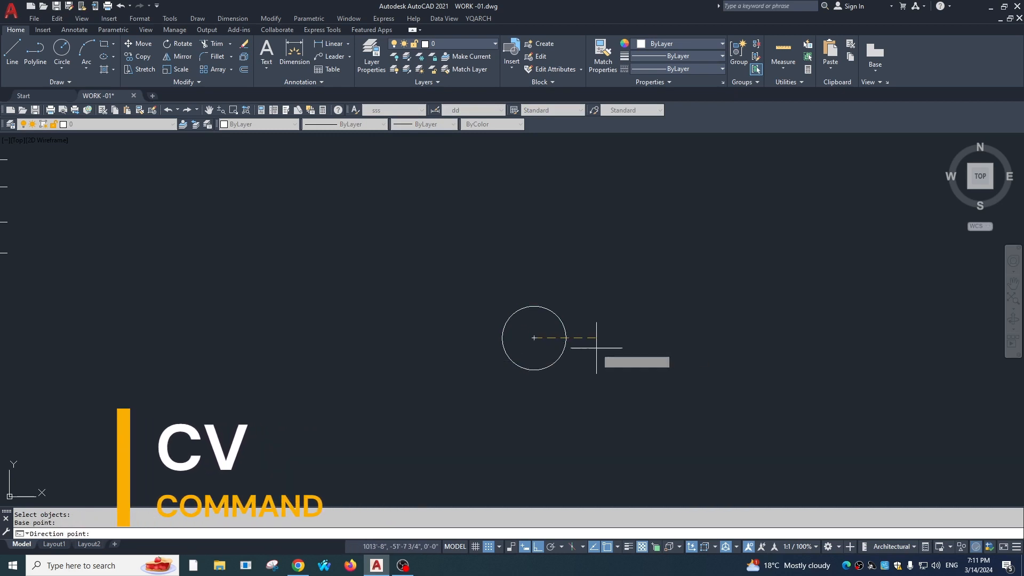
pyautogui.write("5'")
pyautogui.press('Return')
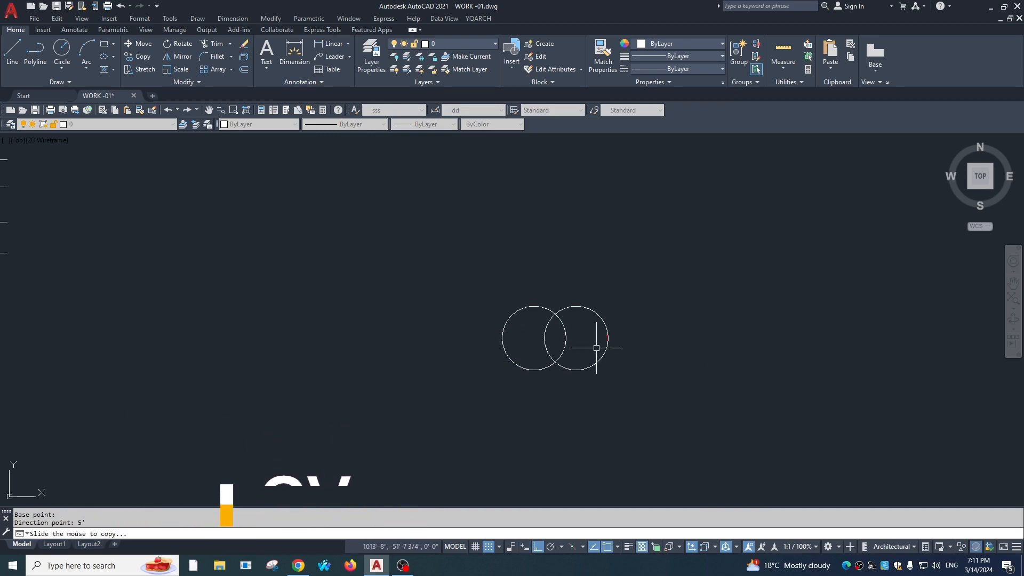
pyautogui.scroll(-2, 603, 383)
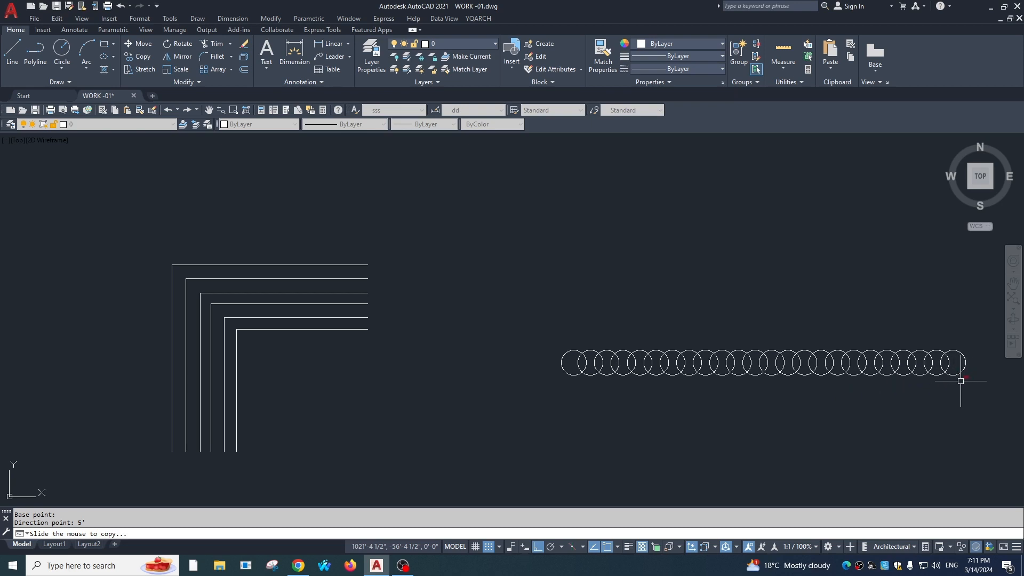
pyautogui.press('Escape')
pyautogui.moveTo(890, 393); pyautogui.dragTo(621, 343, button='middle')
pyautogui.scroll(2, 614, 340)
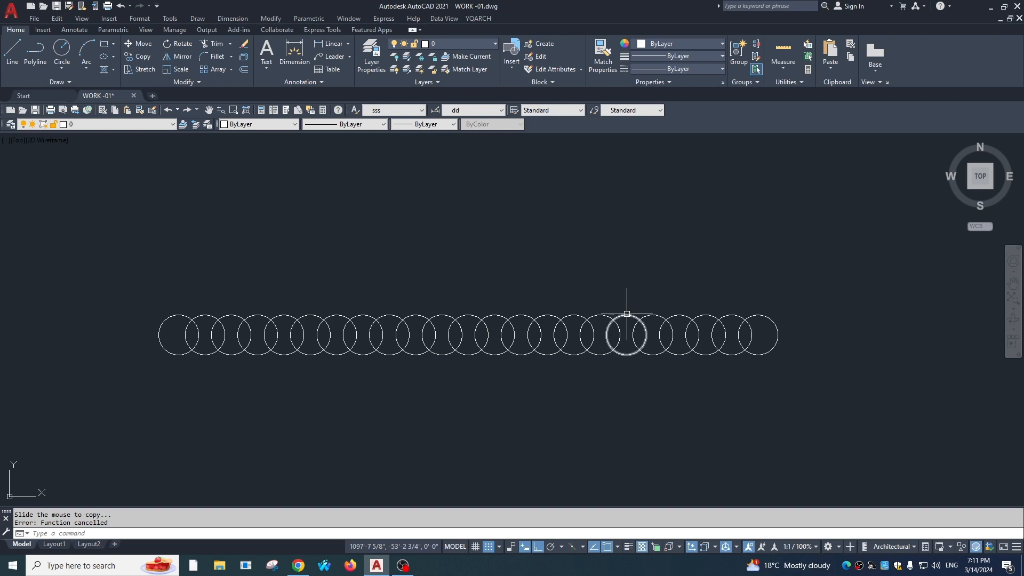
# - Look through YQArch's Modify Plus commands
pyautogui.click(479, 19)
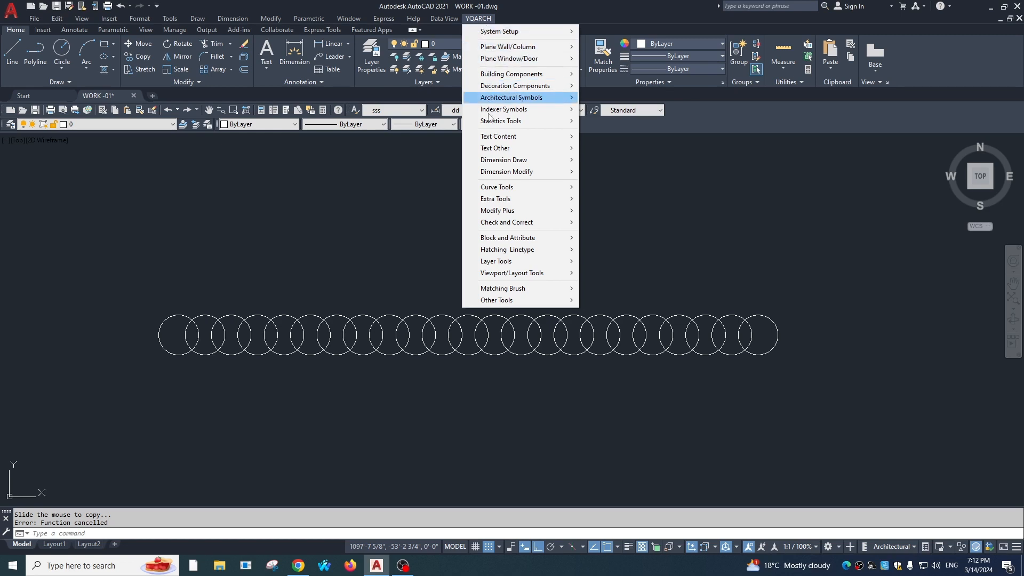
pyautogui.moveTo(490, 213)
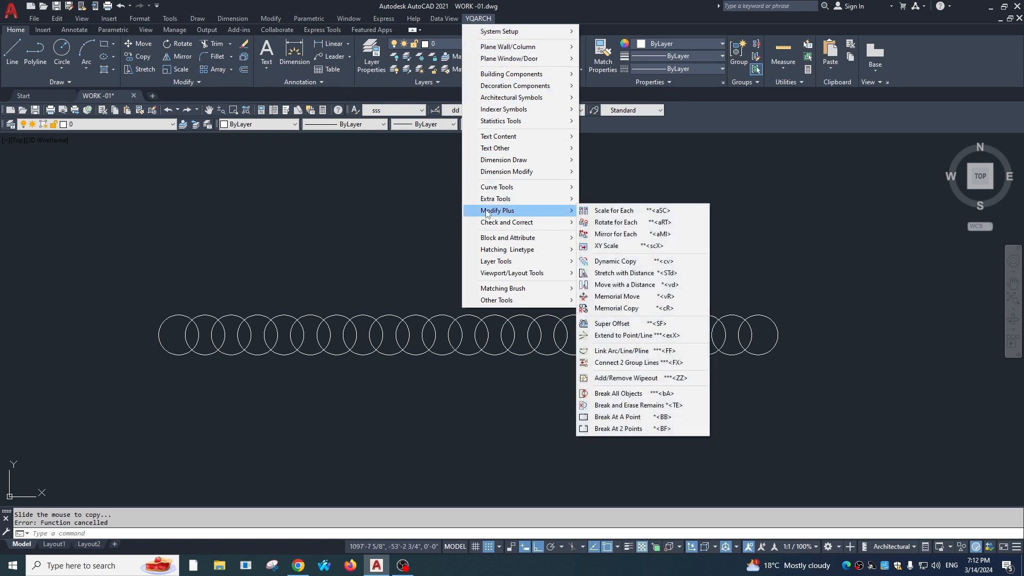